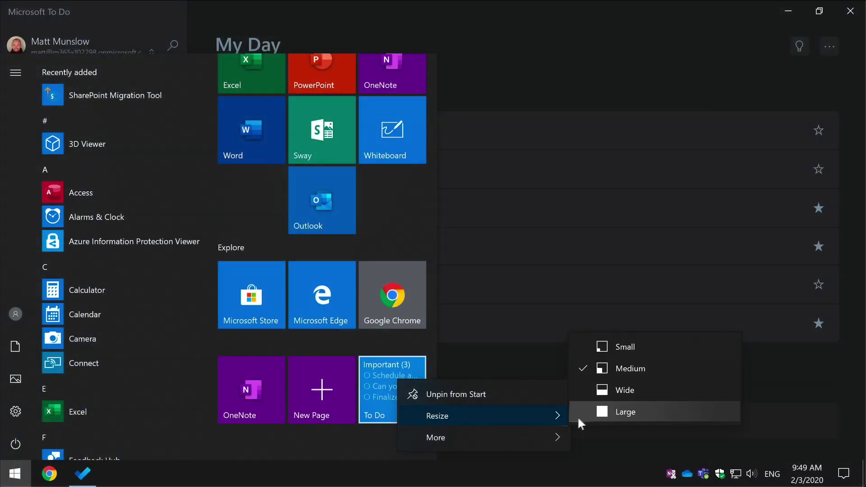
# - Resize the Important To Do tile to Large and drag it up into the Tasks group
pyautogui.click(595, 410)
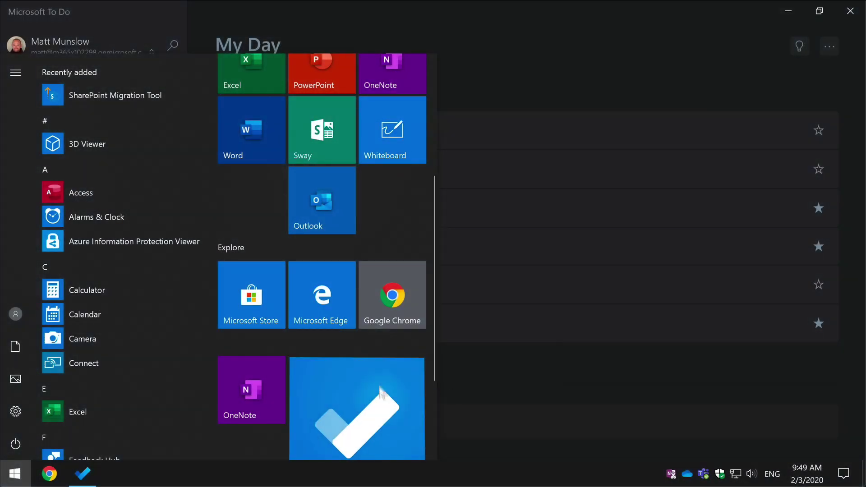
pyautogui.moveTo(384, 399); pyautogui.dragTo(311, 264)
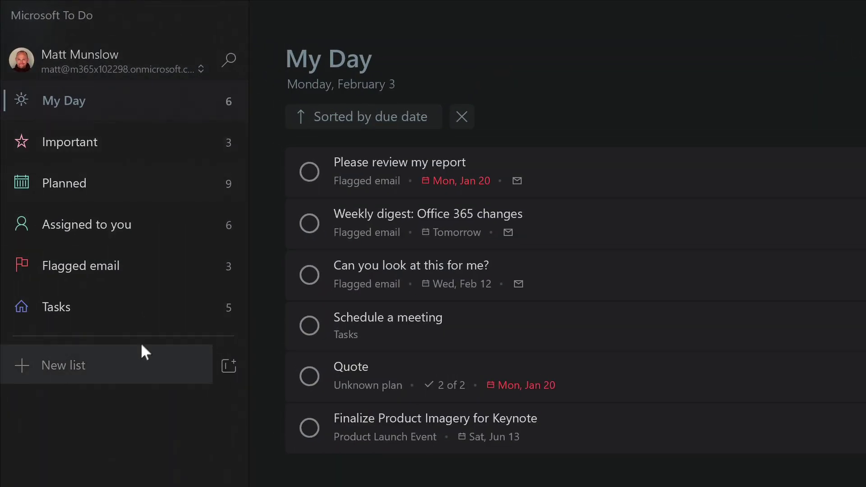
# - Pin the My Day list to Start from its sidebar menu and confirm with Yes
pyautogui.rightClick(131, 92)
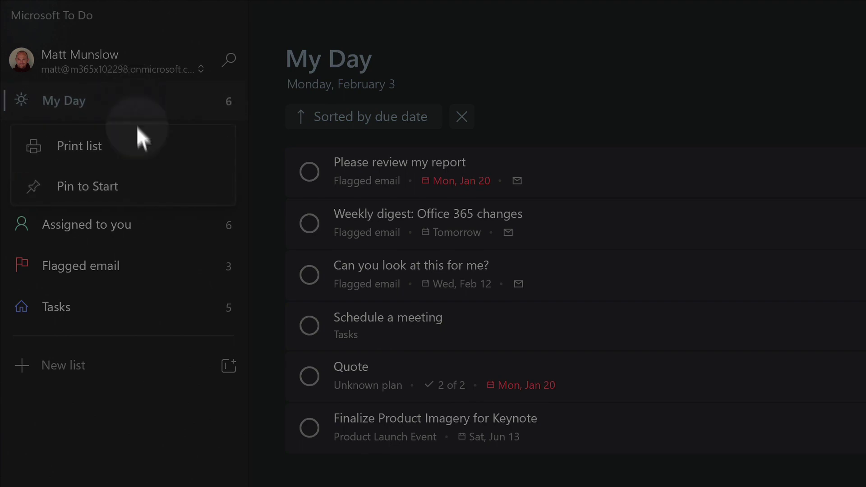
pyautogui.click(64, 181)
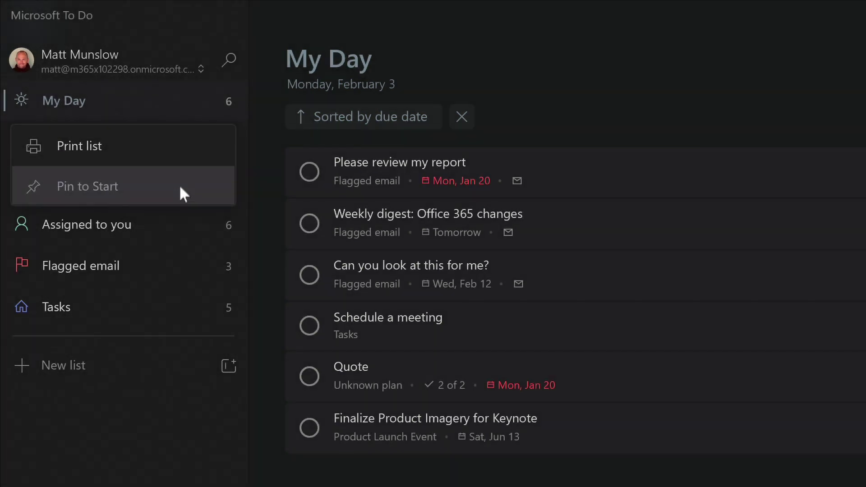
pyautogui.click(160, 184)
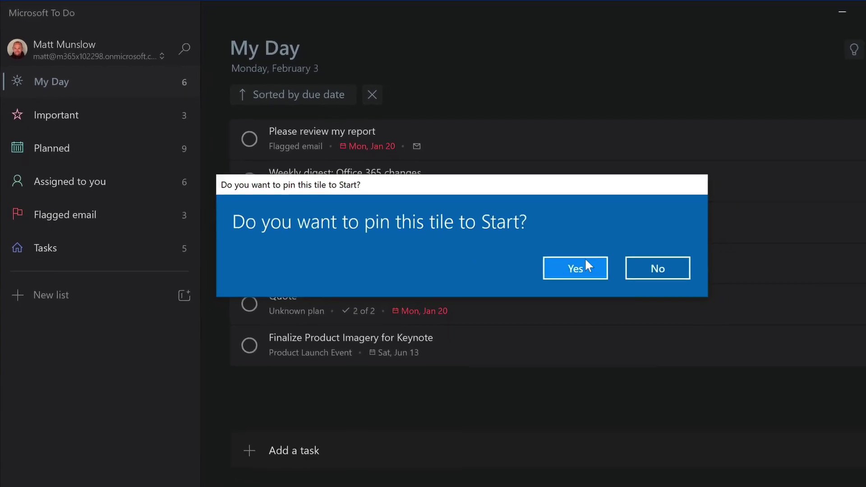
pyautogui.click(638, 293)
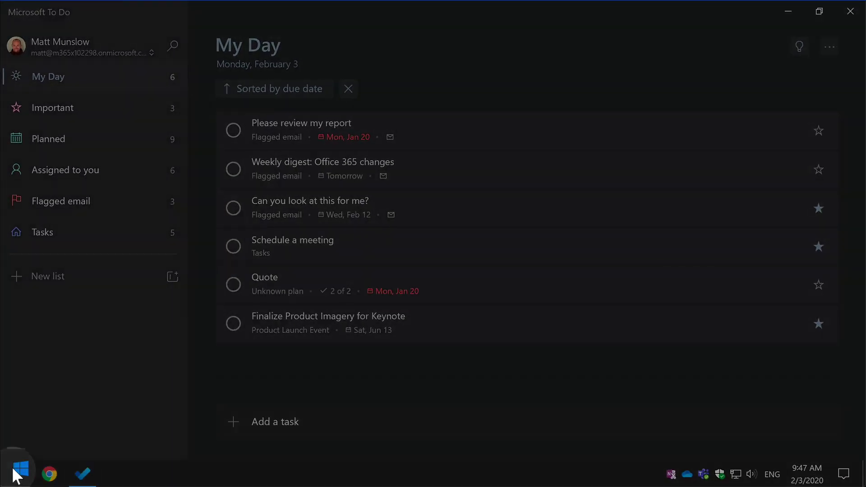
# - Place the new My Day tile after the New Page tile, then launch My Day from it
pyautogui.click(15, 485)
pyautogui.moveTo(397, 408); pyautogui.dragTo(384, 420)
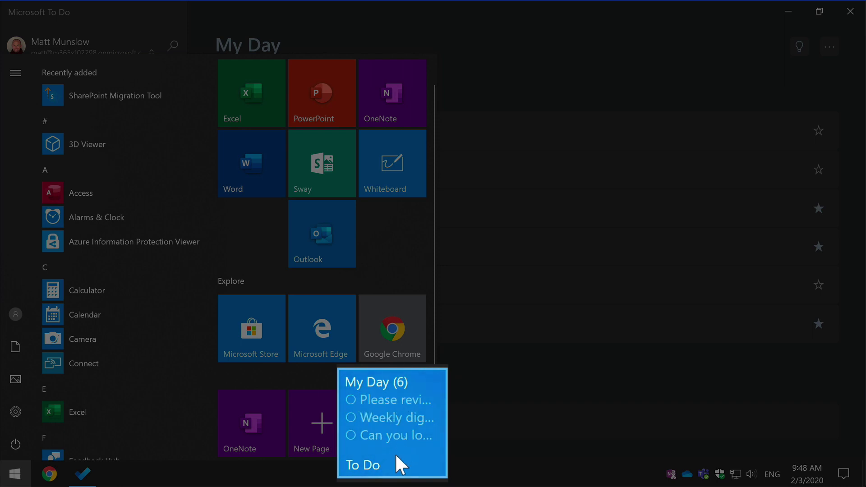
pyautogui.moveTo(399, 455); pyautogui.dragTo(372, 400)
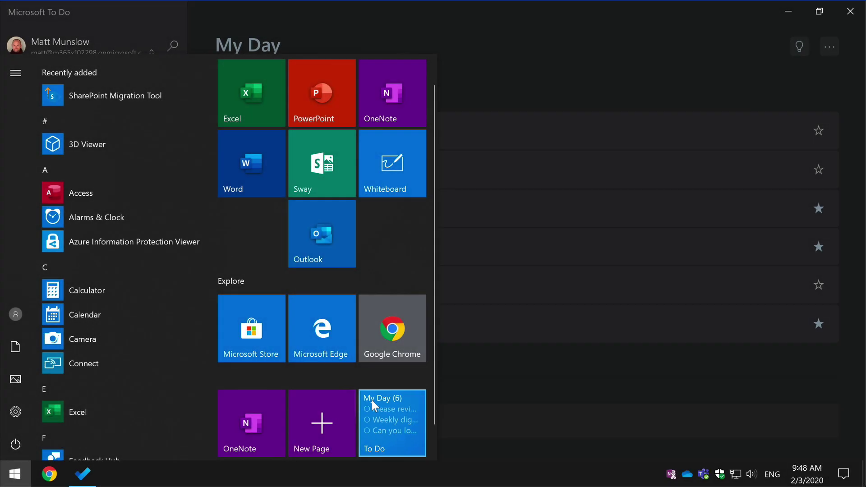
pyautogui.click(589, 94)
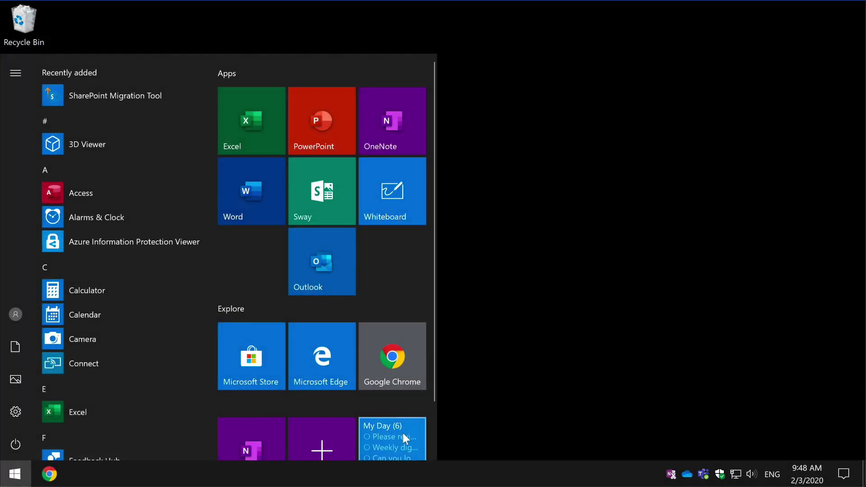
pyautogui.click(388, 372)
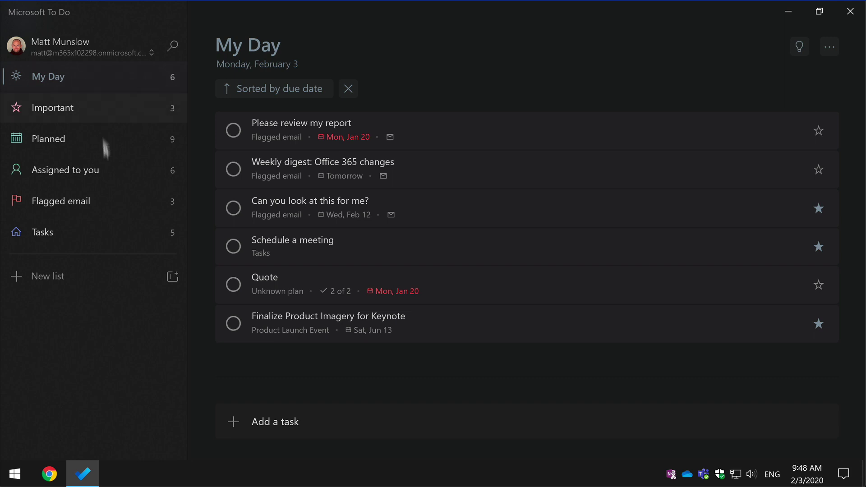
# - Resize the My Day tile in the Start menu to Large
pyautogui.click(17, 473)
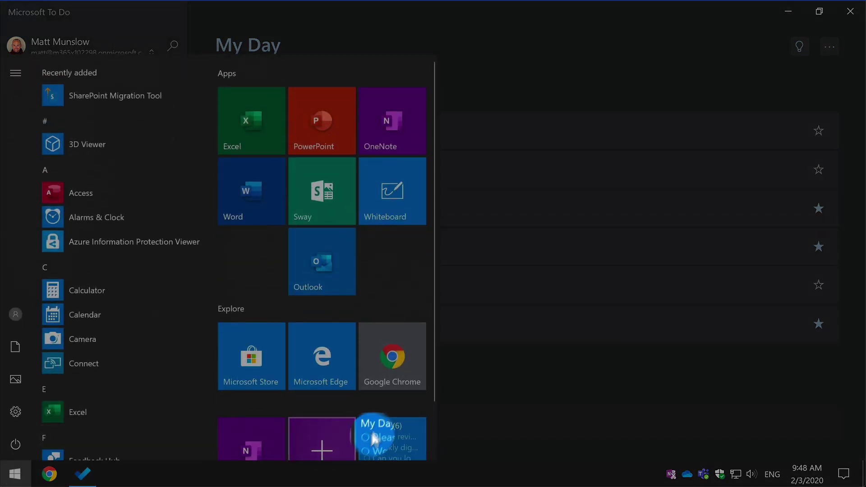
pyautogui.scroll(-2, 373, 434)
pyautogui.moveTo(372, 388); pyautogui.dragTo(396, 381)
pyautogui.rightClick(396, 379)
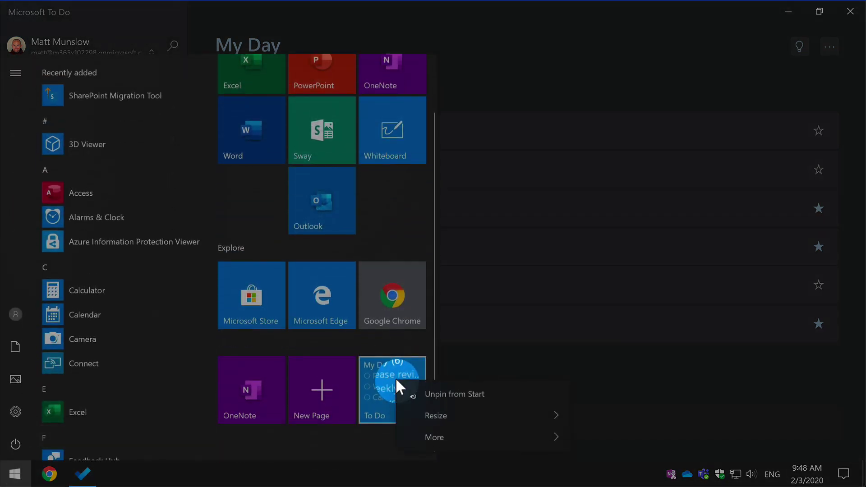
pyautogui.moveTo(409, 413)
pyautogui.click(596, 418)
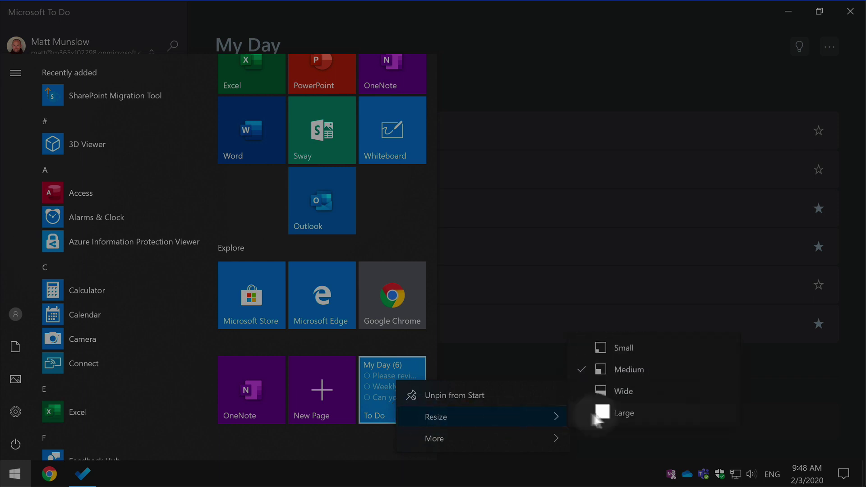
pyautogui.click(632, 410)
# - Reposition the large My Day tile beside OneNote, with New Page below it
pyautogui.scroll(-4, 312, 310)
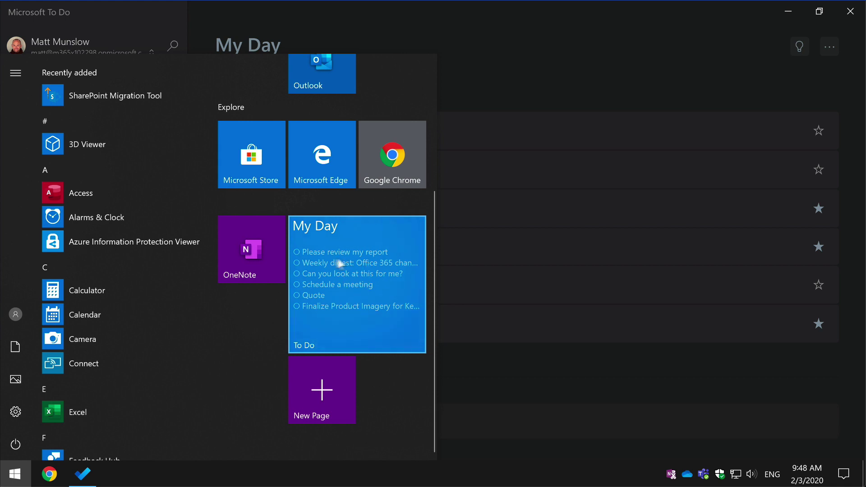
pyautogui.moveTo(312, 253); pyautogui.dragTo(307, 247)
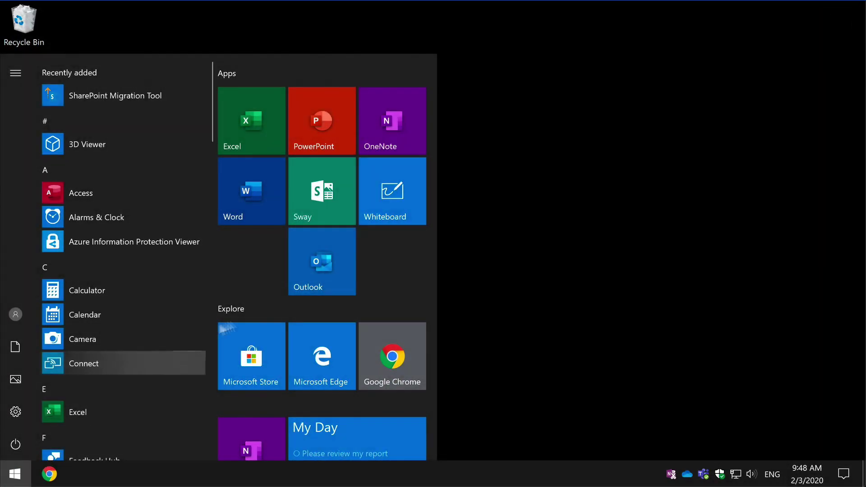
pyautogui.scroll(-4, 277, 313)
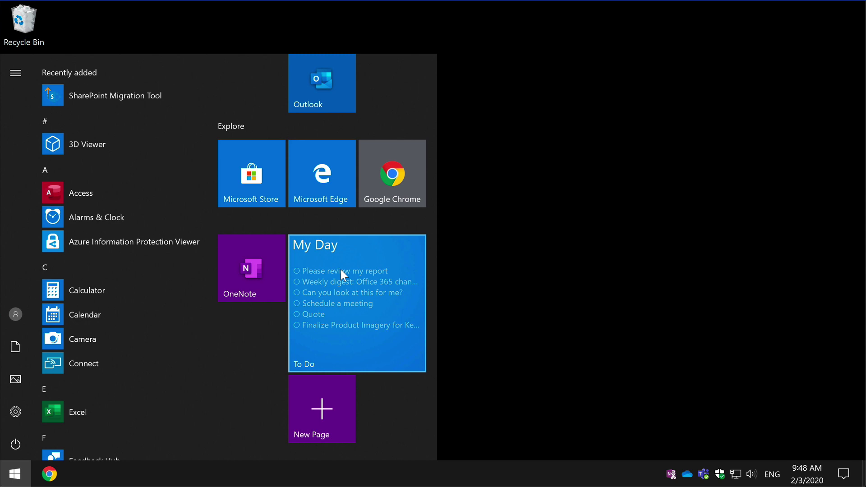
# - Move the My Day tile to the top, name its group 'Tasks', then open My Day
pyautogui.moveTo(345, 336); pyautogui.dragTo(239, 72)
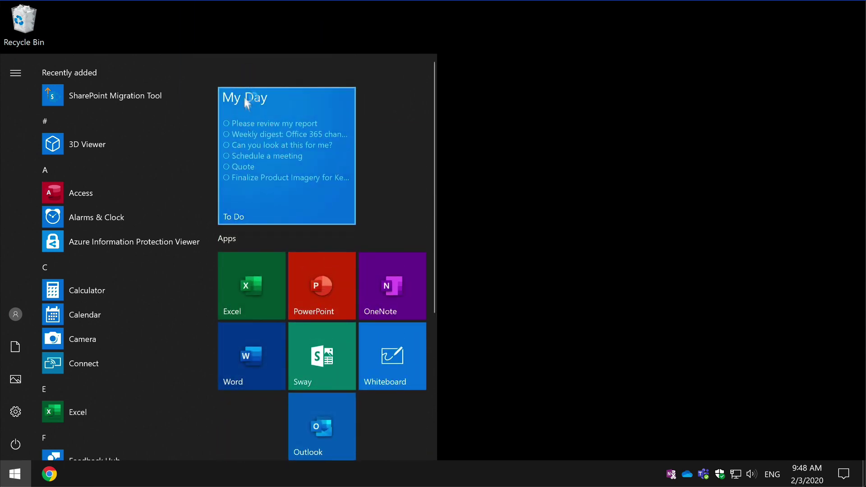
pyautogui.click(242, 78)
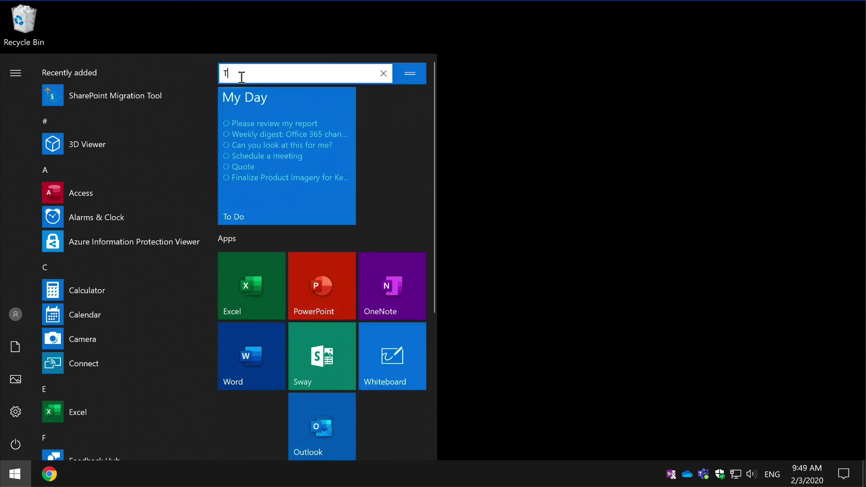
pyautogui.press('Return')
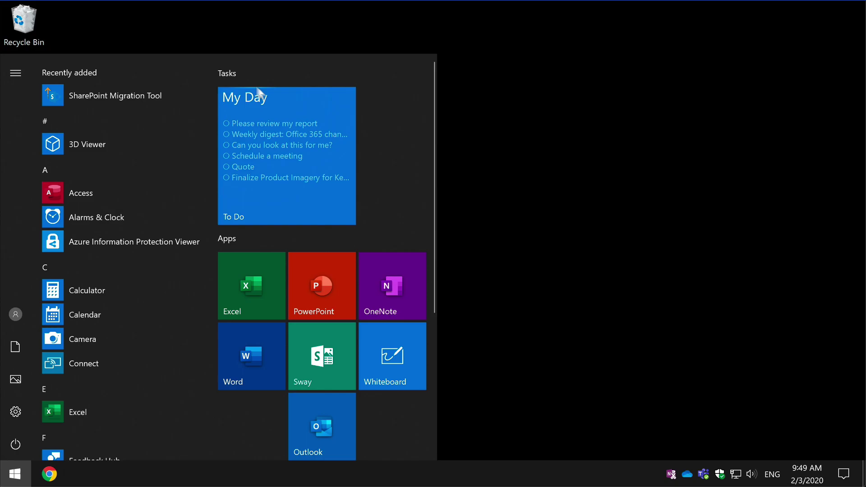
pyautogui.click(275, 124)
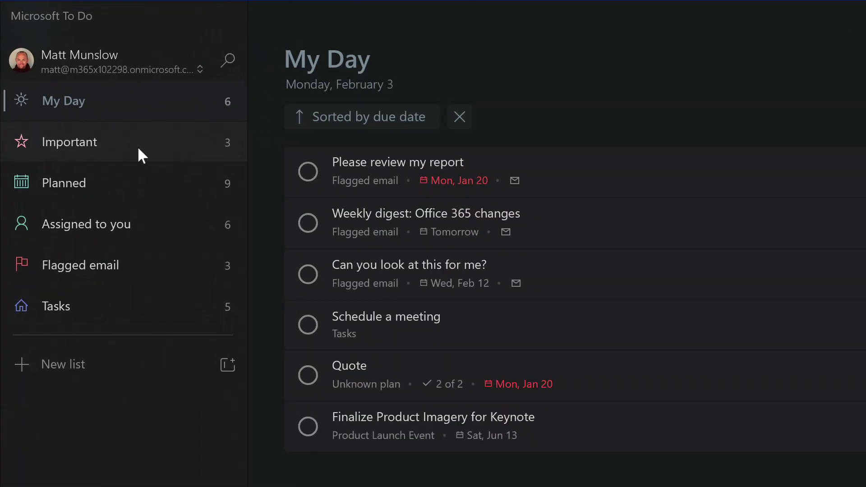
# - Pin the Important list to Start and confirm with Yes
pyautogui.rightClick(138, 149)
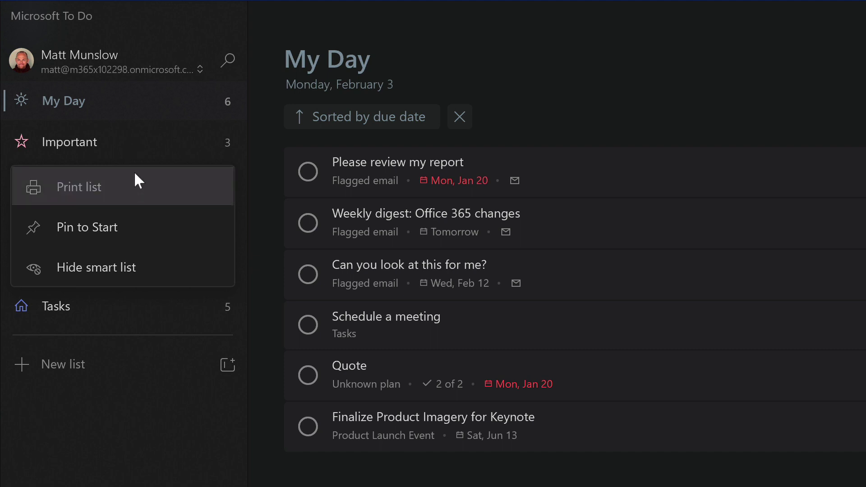
pyautogui.click(132, 203)
pyautogui.click(127, 221)
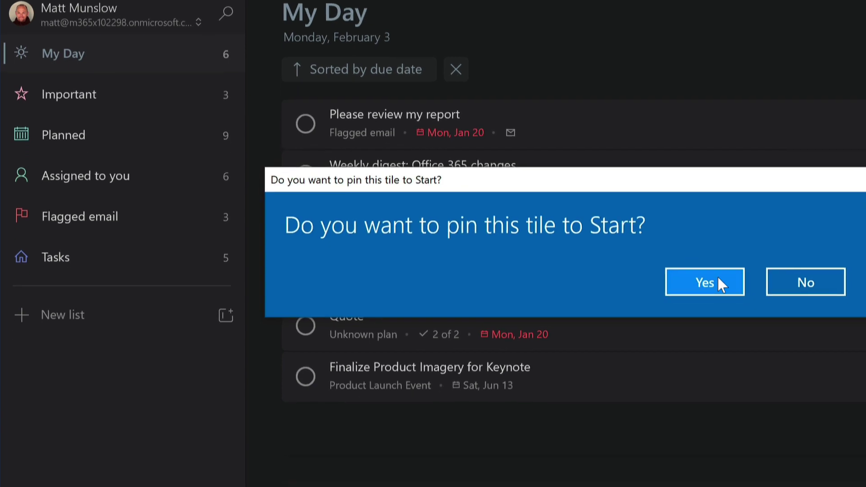
pyautogui.click(717, 280)
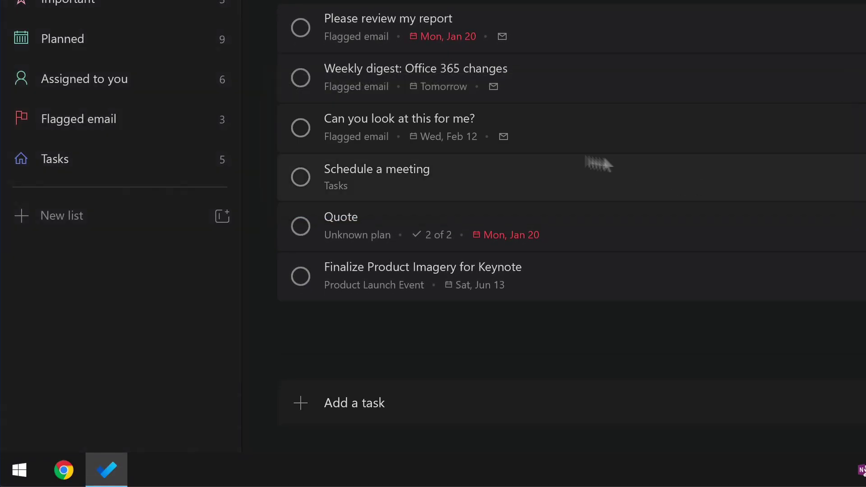
# - Make the new Important tile Large and drag it up toward the Tasks group
pyautogui.click(23, 472)
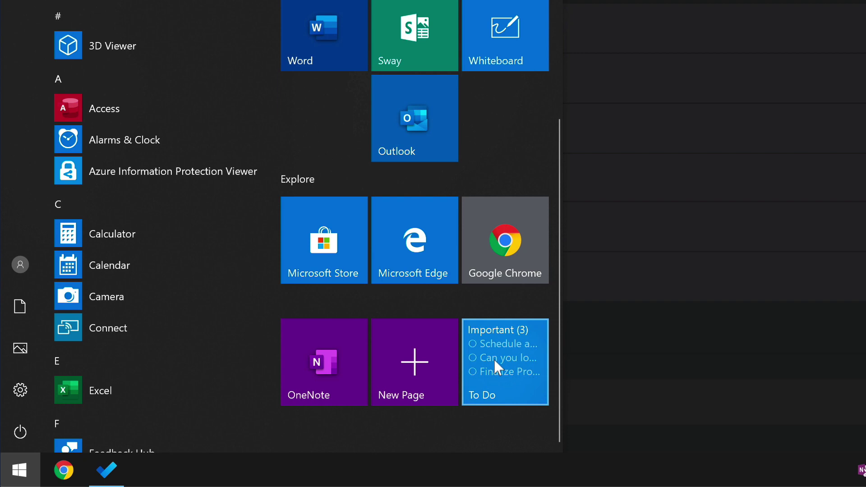
pyautogui.rightClick(511, 347)
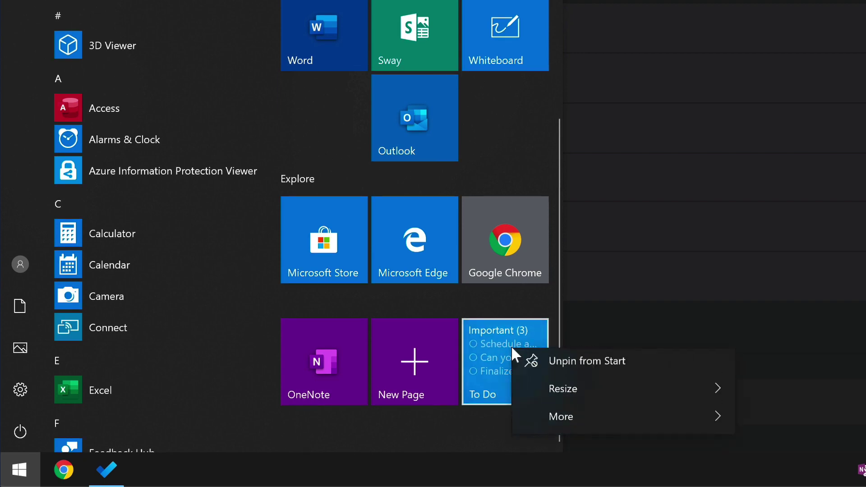
pyautogui.moveTo(533, 401)
pyautogui.click(744, 391)
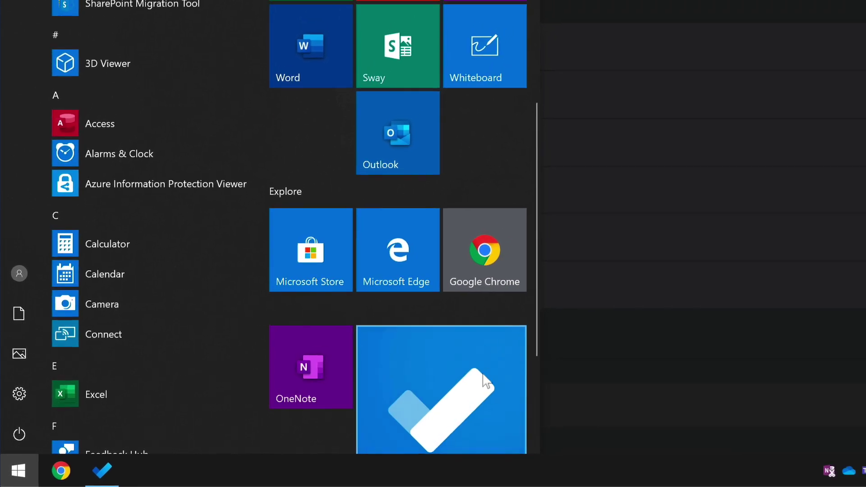
pyautogui.moveTo(474, 373); pyautogui.dragTo(436, 148)
pyautogui.moveTo(402, 176); pyautogui.dragTo(356, 243)
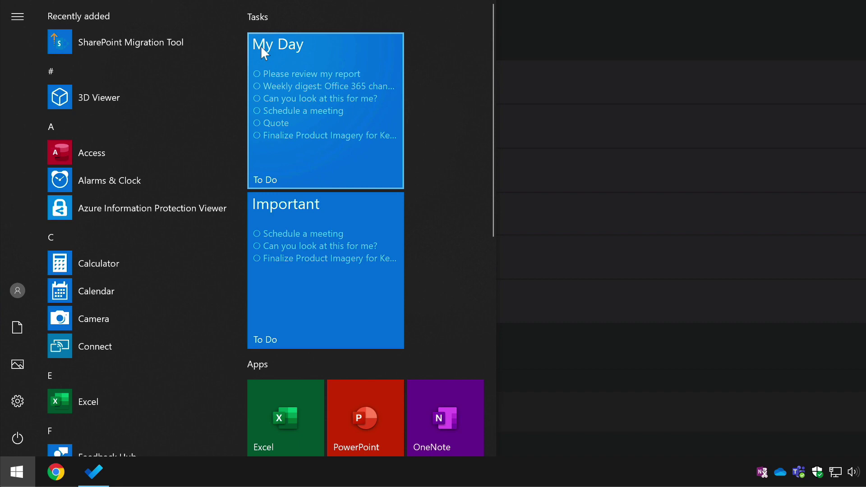
# - Launch To Do's Important list, with three starred tasks, from its Start tile
pyautogui.click(309, 216)
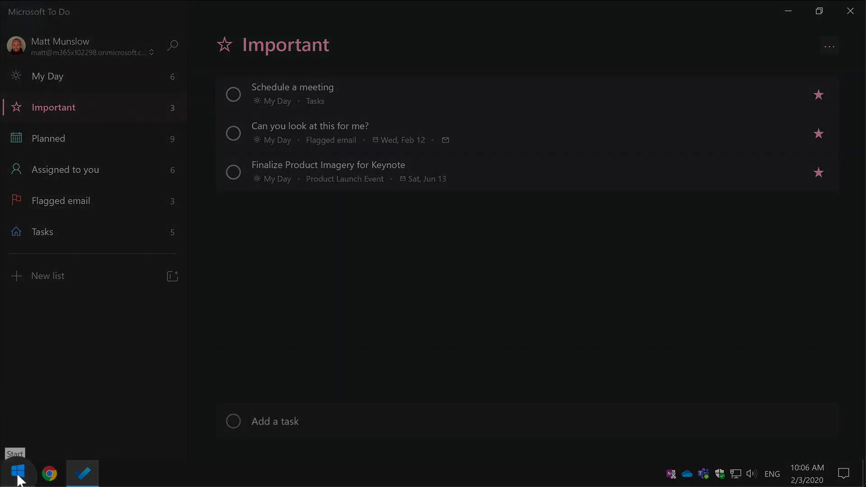
# - Turn on 'Use Start full screen' in Start settings and view the full-screen Start menu
pyautogui.click(18, 473)
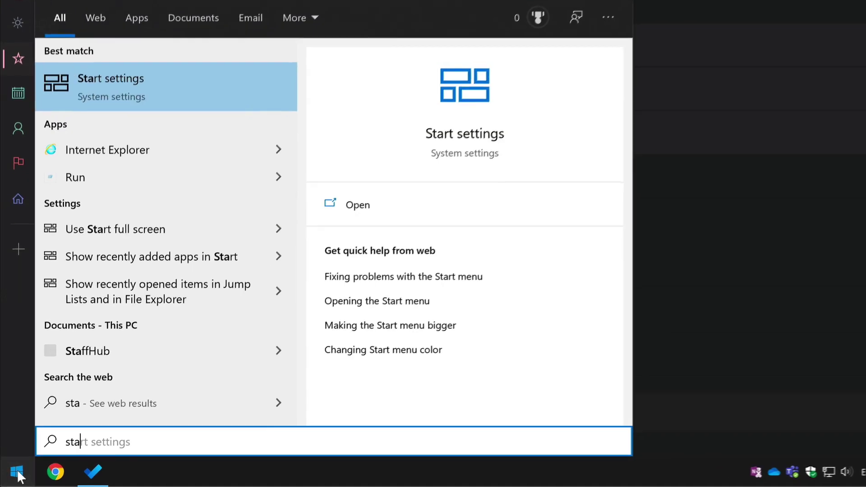
pyautogui.write('rt')
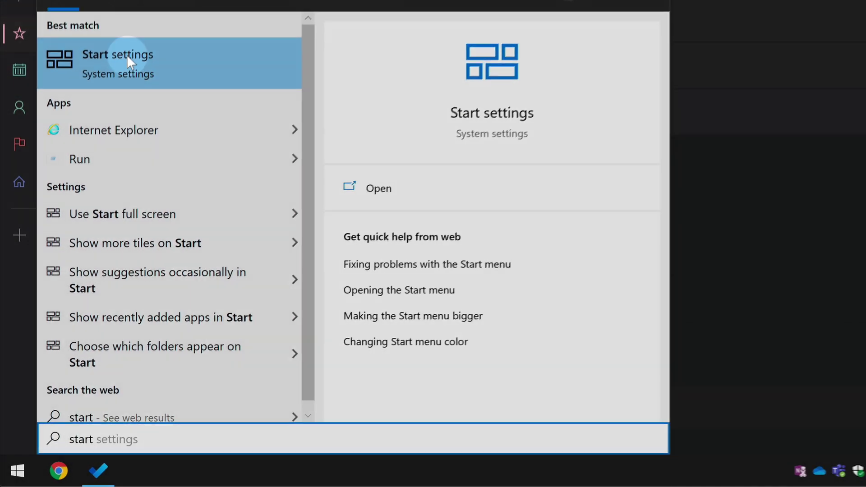
pyautogui.click(130, 57)
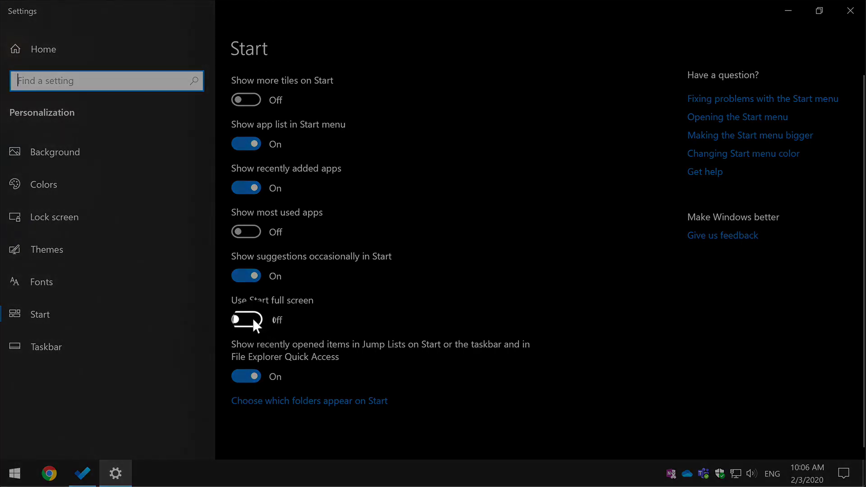
pyautogui.click(249, 319)
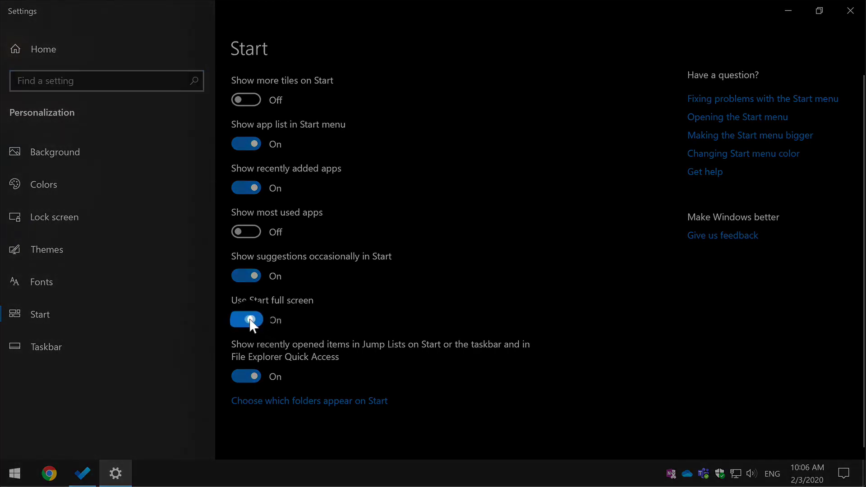
pyautogui.click(10, 476)
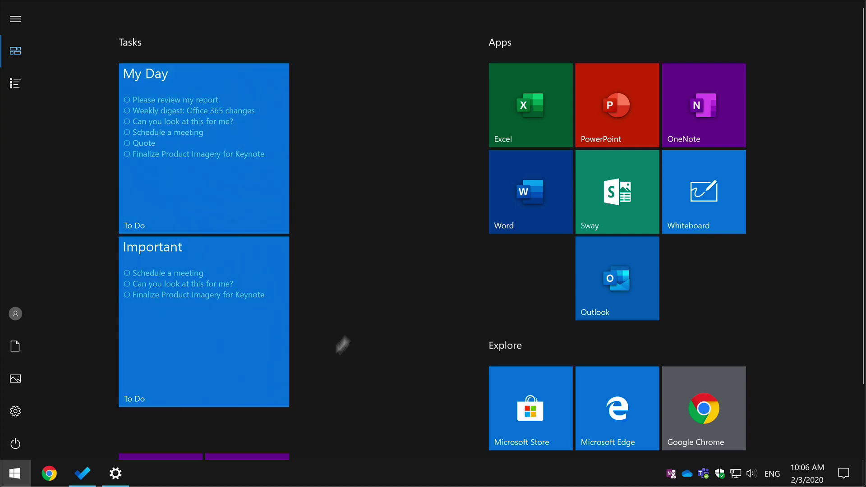
# - Open To Do's Important list from the Important tile in the full-screen Start menu
pyautogui.click(211, 289)
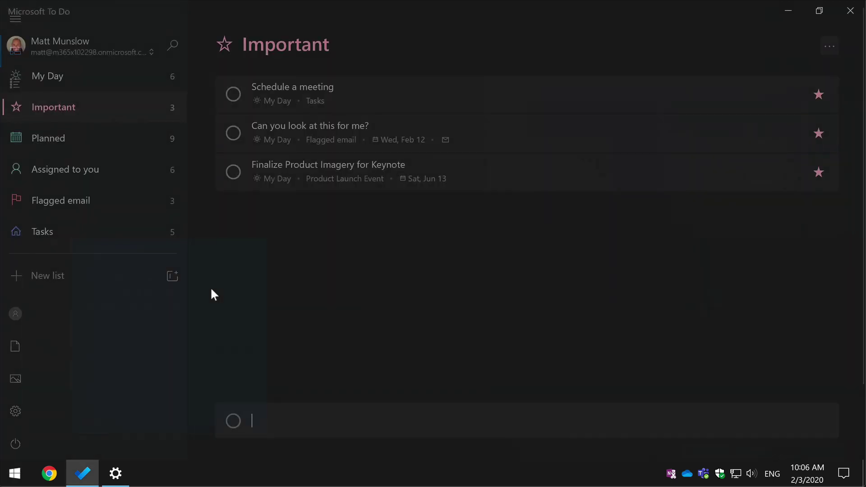